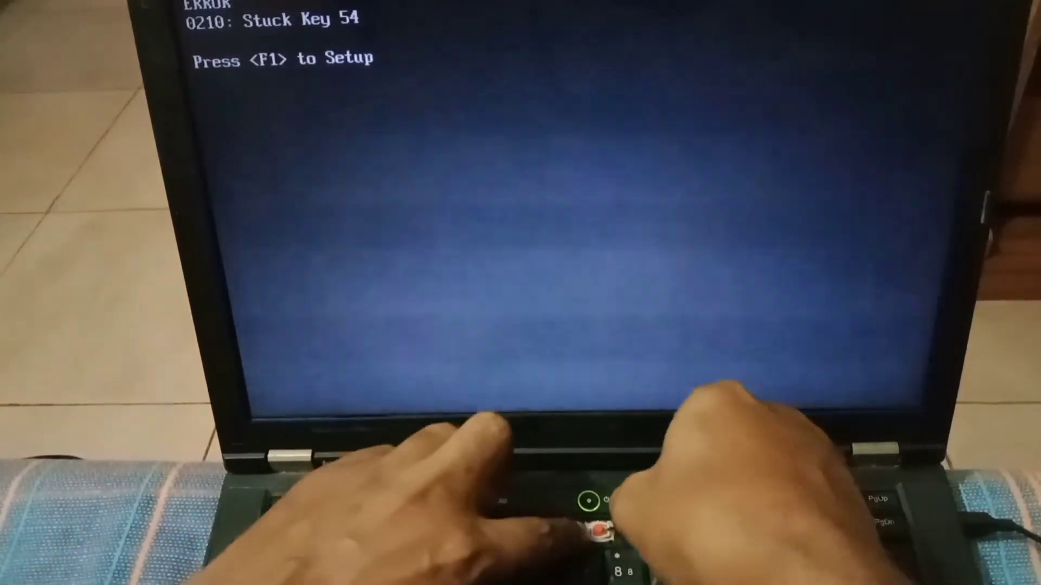
key("F1")
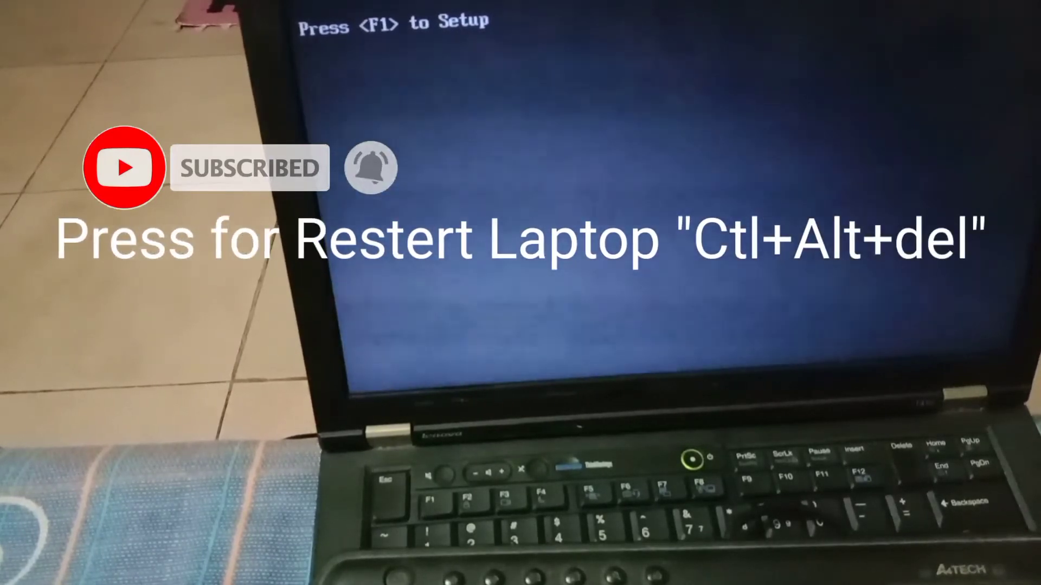
key("ctrl+alt+Delete")
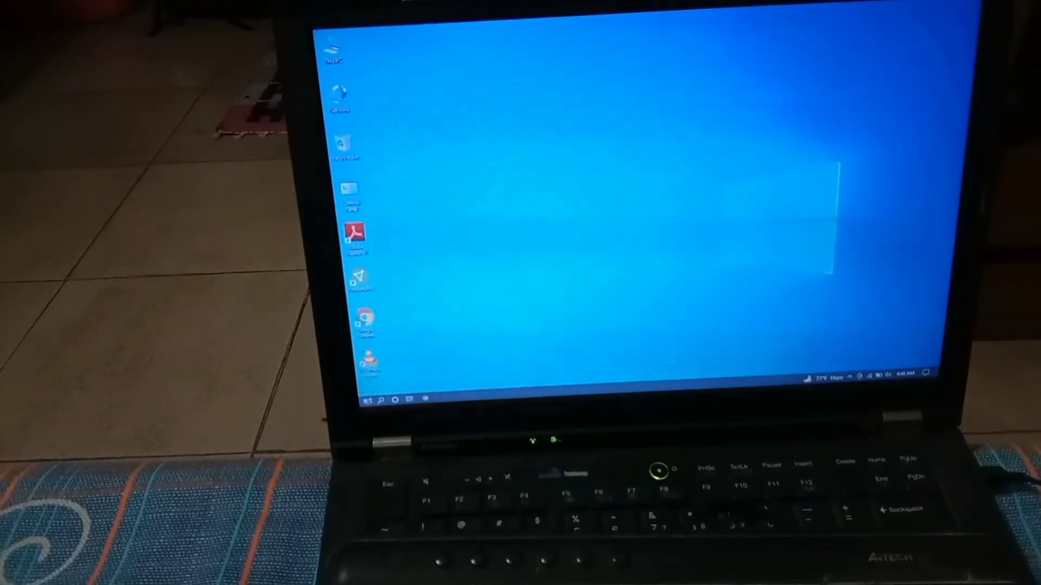
left_click(368, 400)
left_click(365, 387)
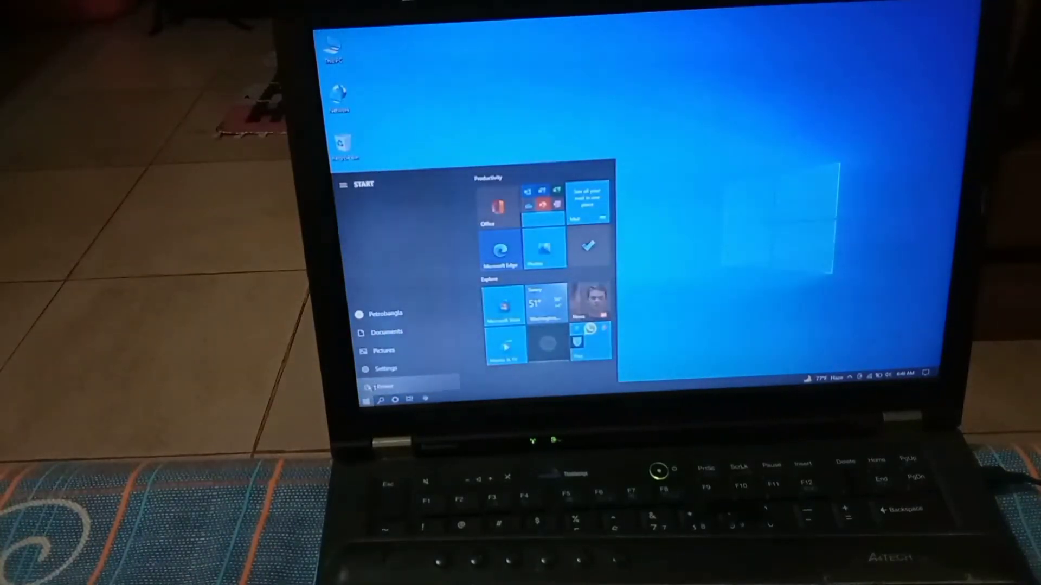
left_click(384, 357)
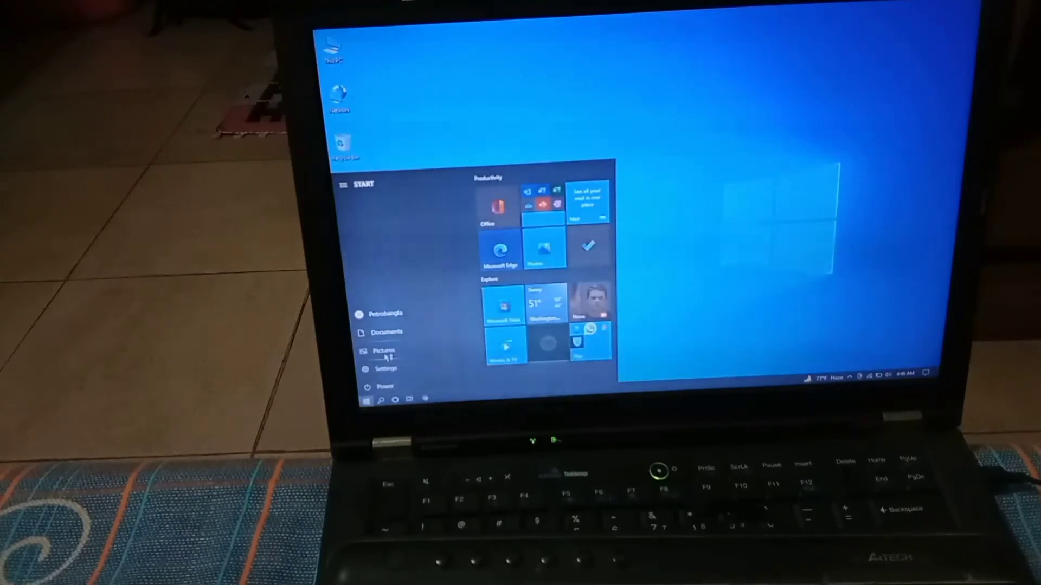